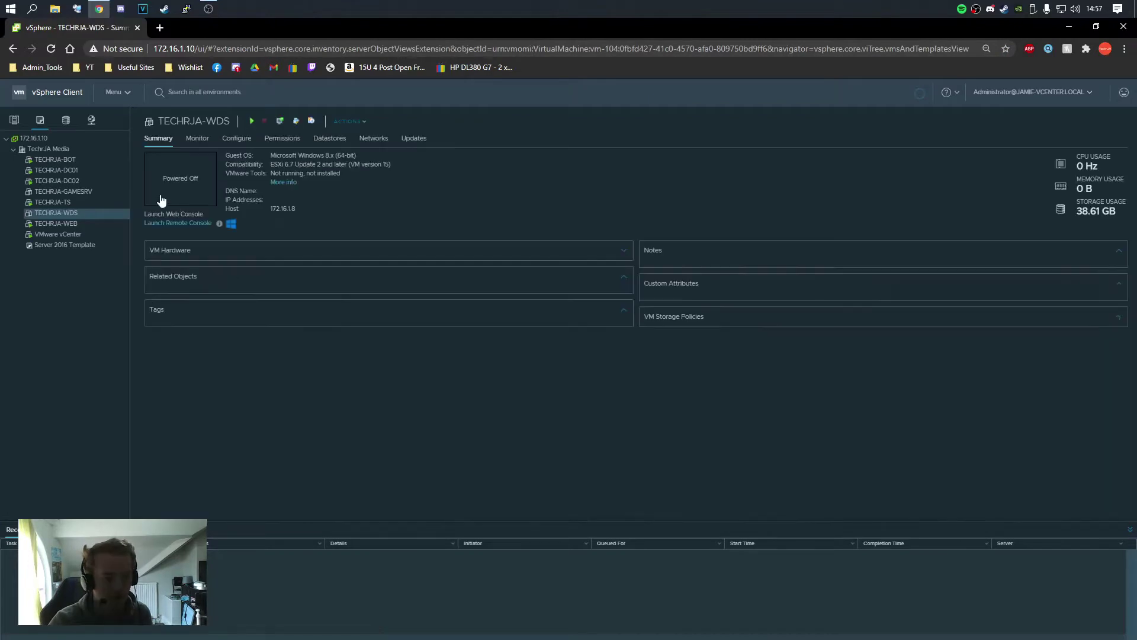
Select the powered-on VMs in the TechrJA Media datacenter and launch their shutdown.
click(82, 148)
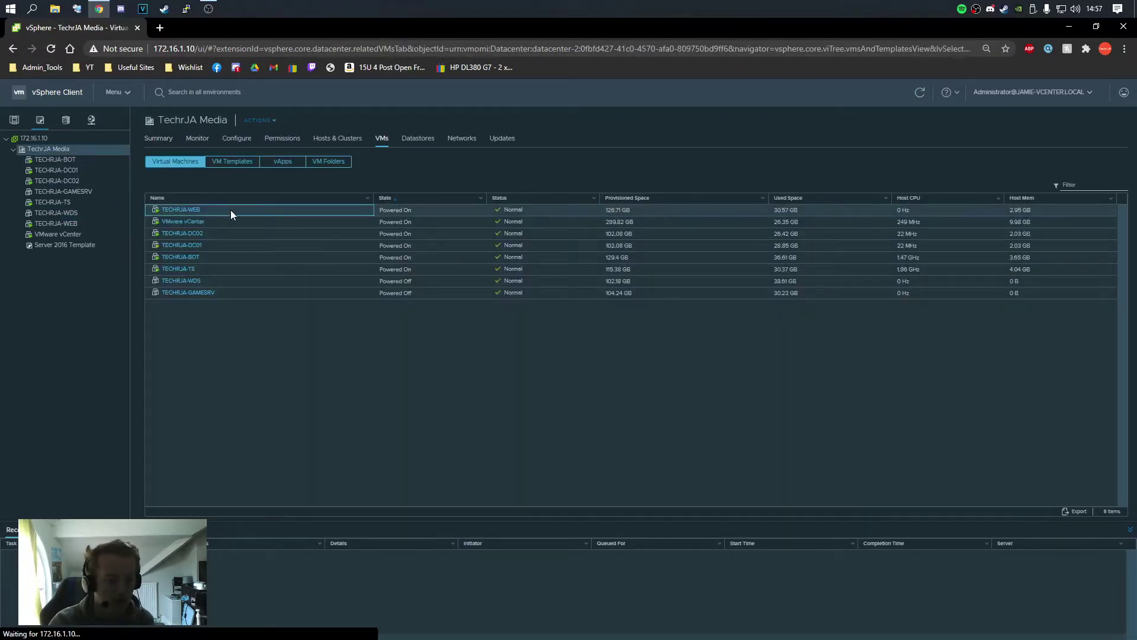
drag(230, 210, 220, 260)
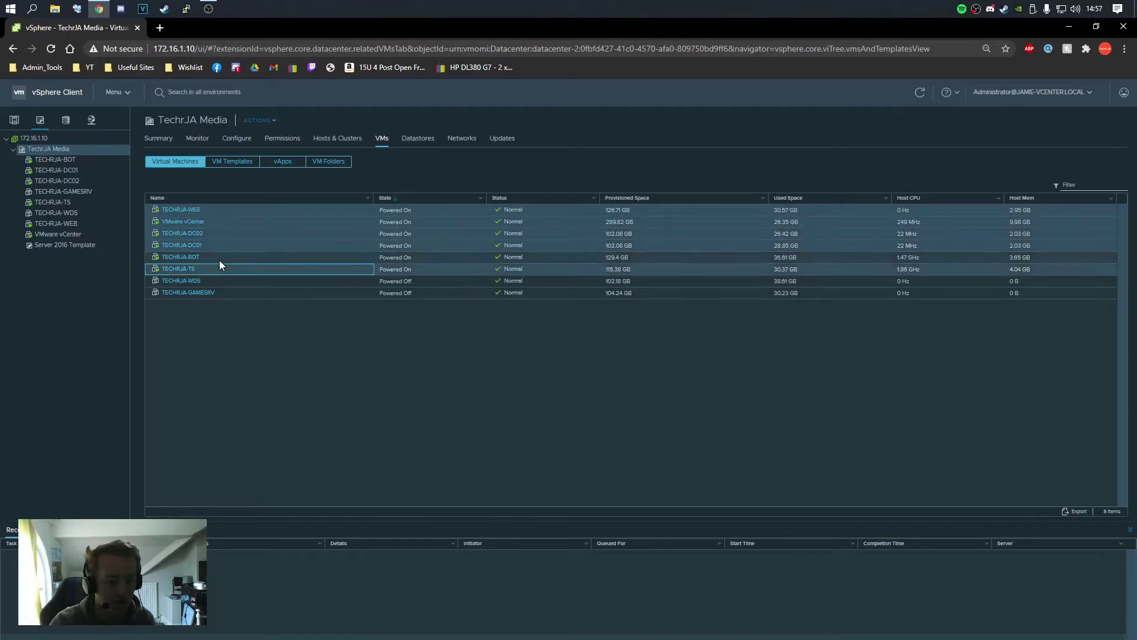
ctrl+click(219, 260)
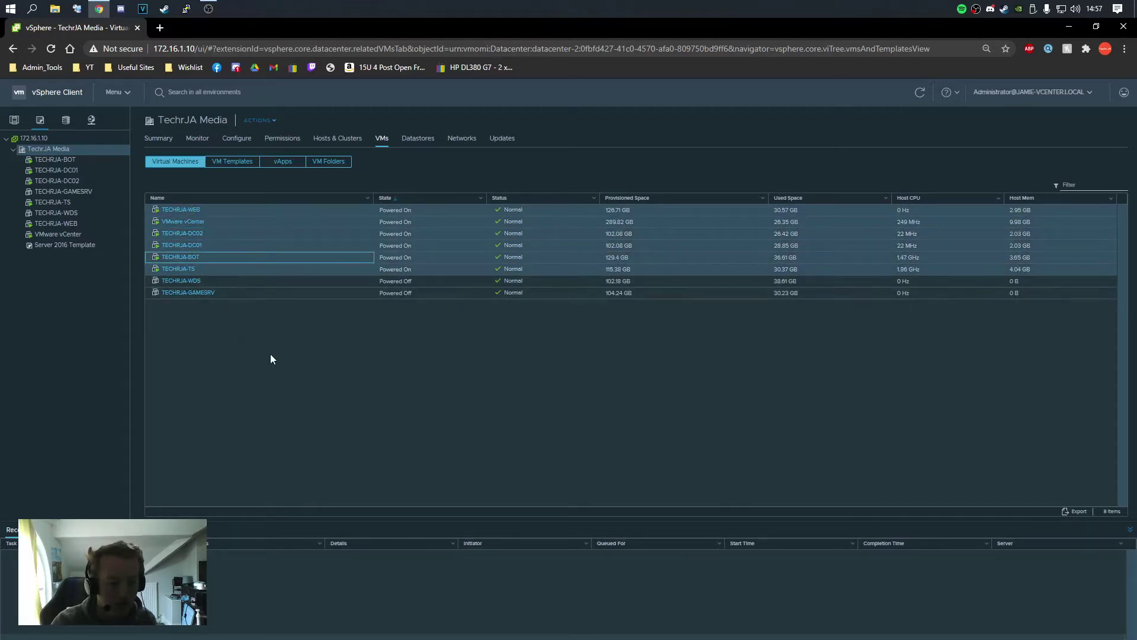
click(393, 257)
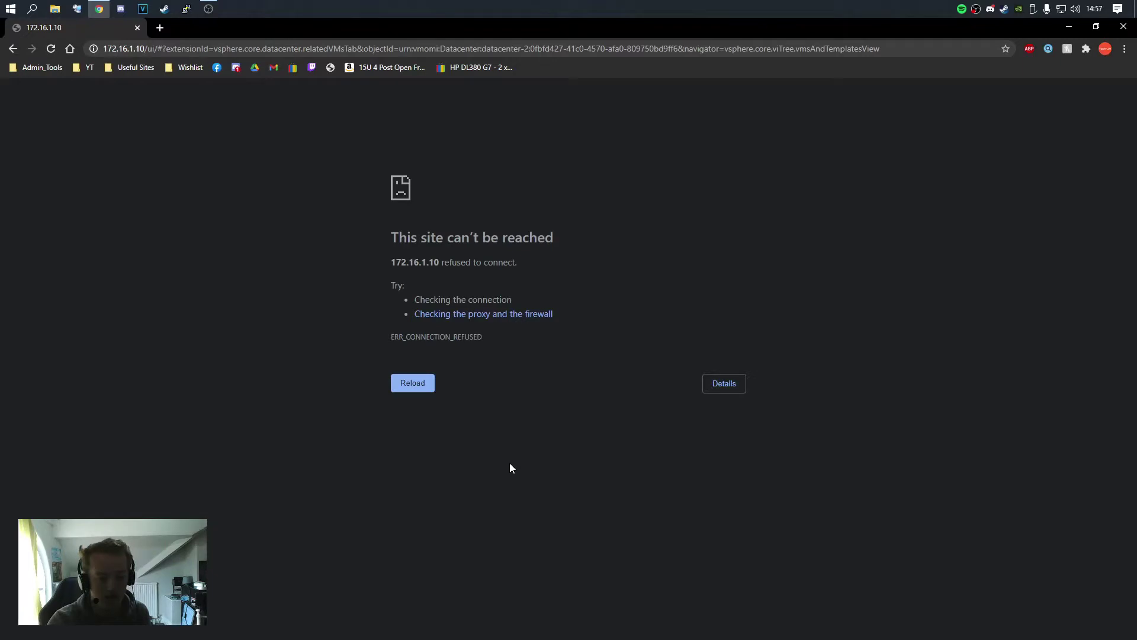
Open the ESXi host 172.16.1.8 from the Admin_Tools bookmarks and confirm shutting the host down.
click(28, 67)
click(78, 161)
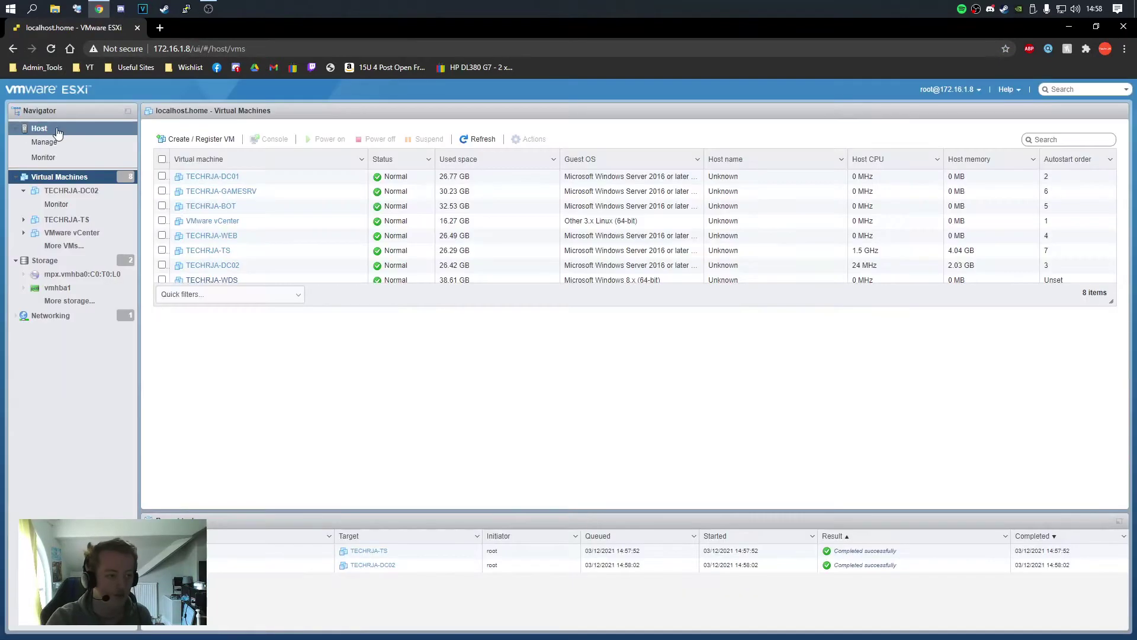
click(53, 129)
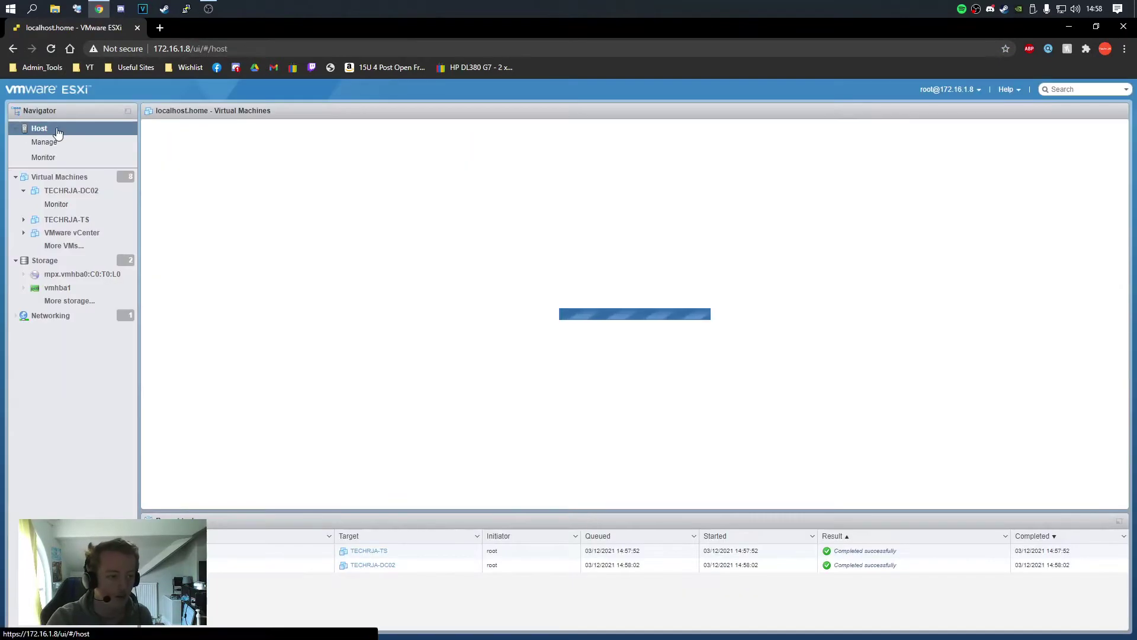
click(377, 145)
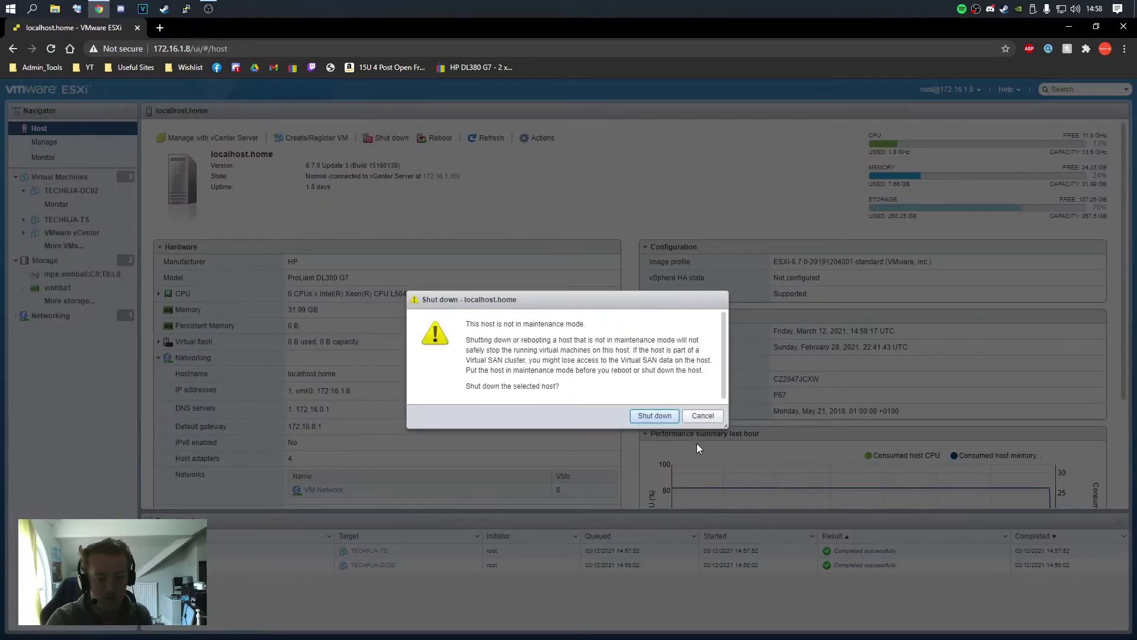
click(656, 417)
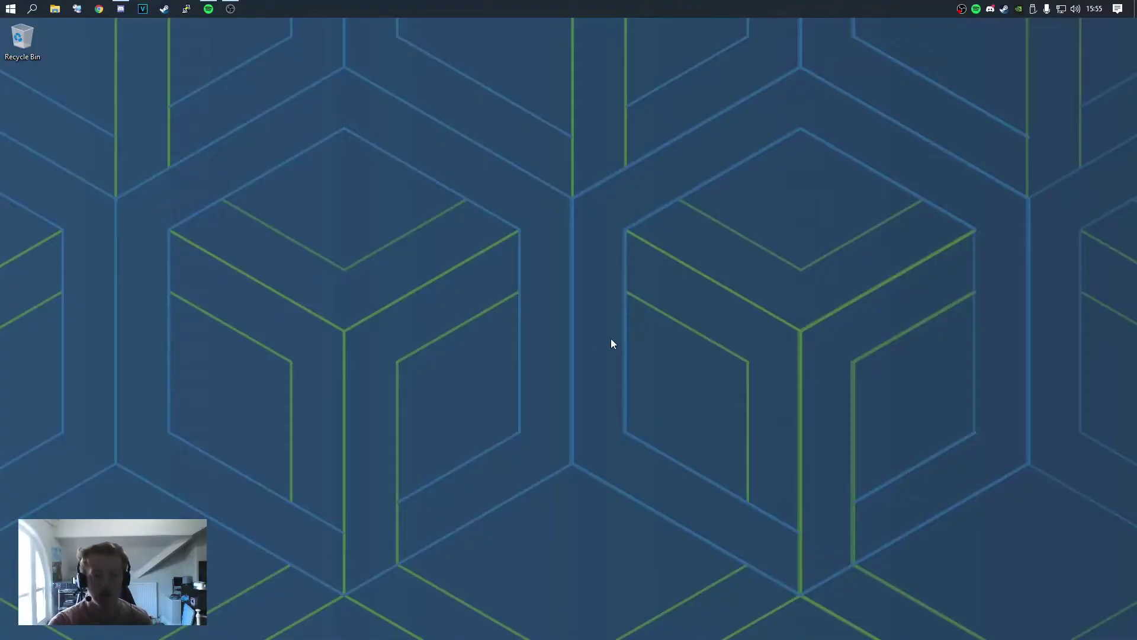
Open iLO 3 at 172.16.1.7 in Internet Explorer and momentarily press the server's power button from the remote console.
key(super)
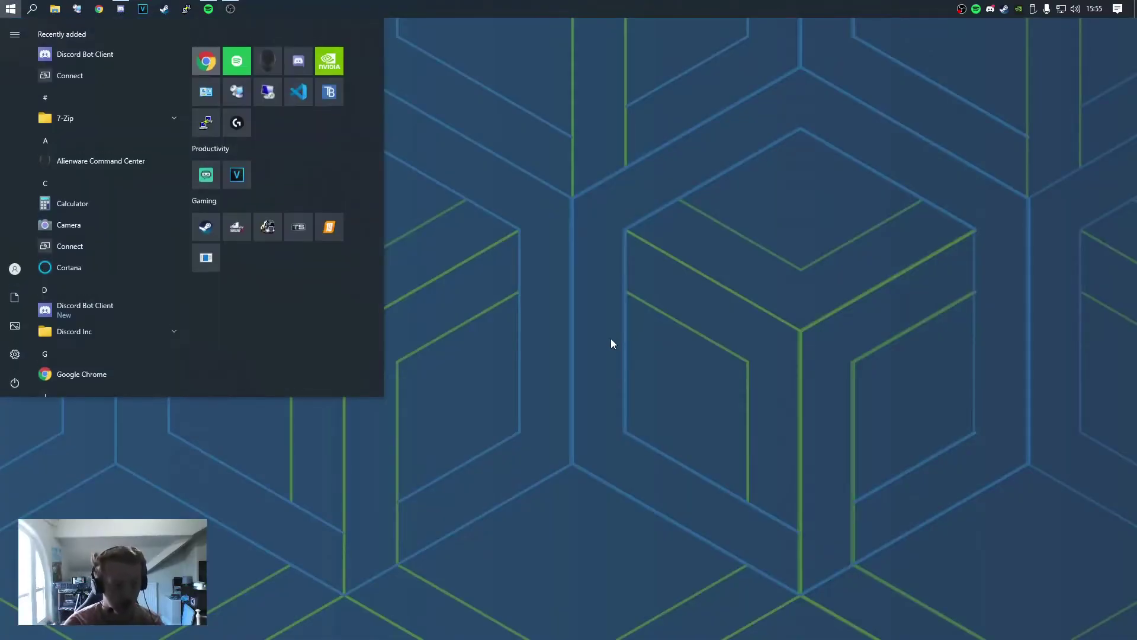
text(int)
key(Return)
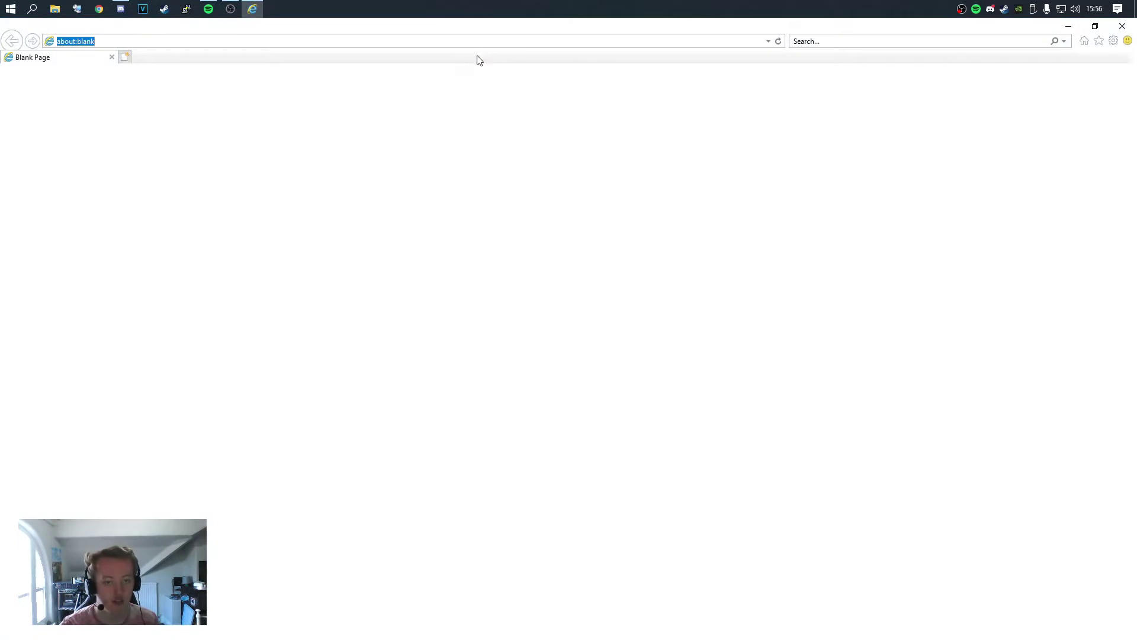
text(172.16.1.7/)
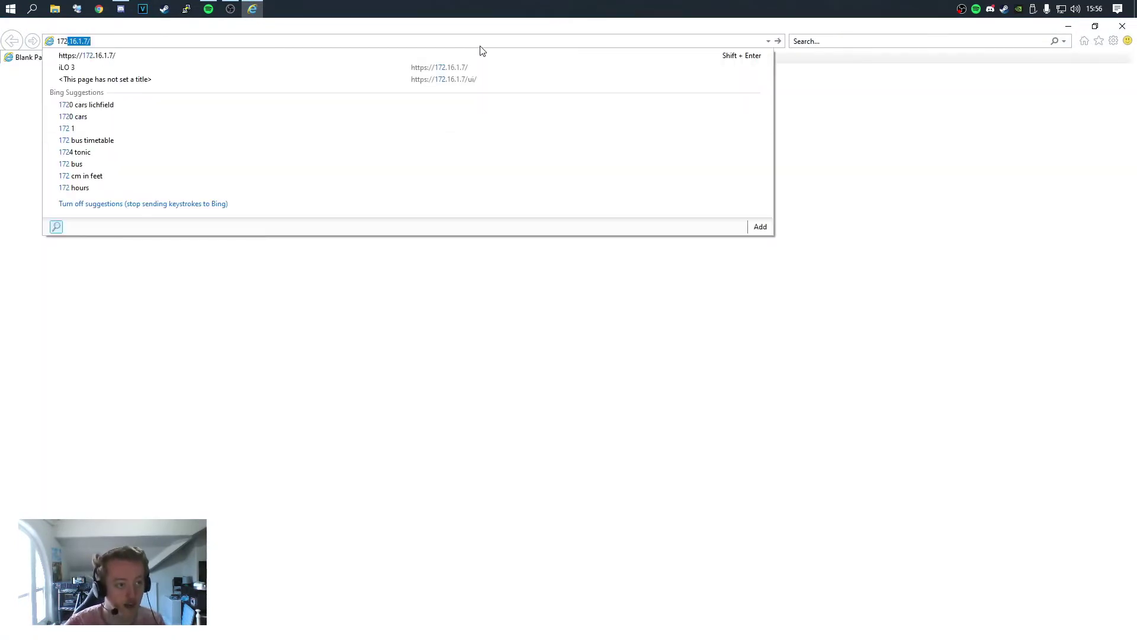
key(Return)
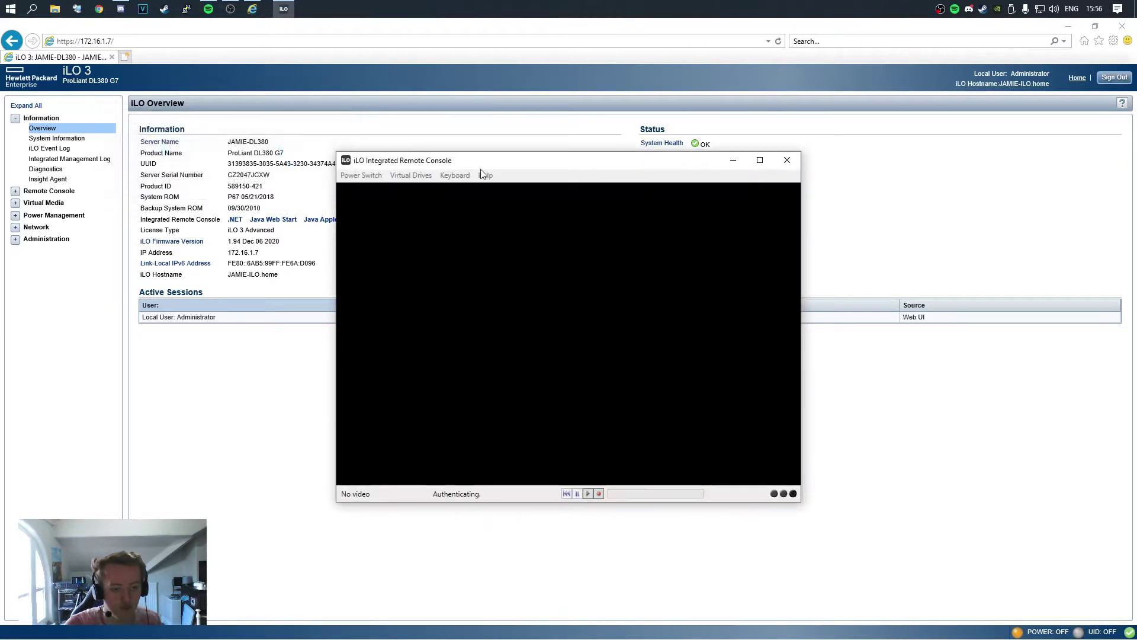
mouse_move(394, 227)
mouse_down()
mouse_move(314, 112)
mouse_move(209, 71)
mouse_up()
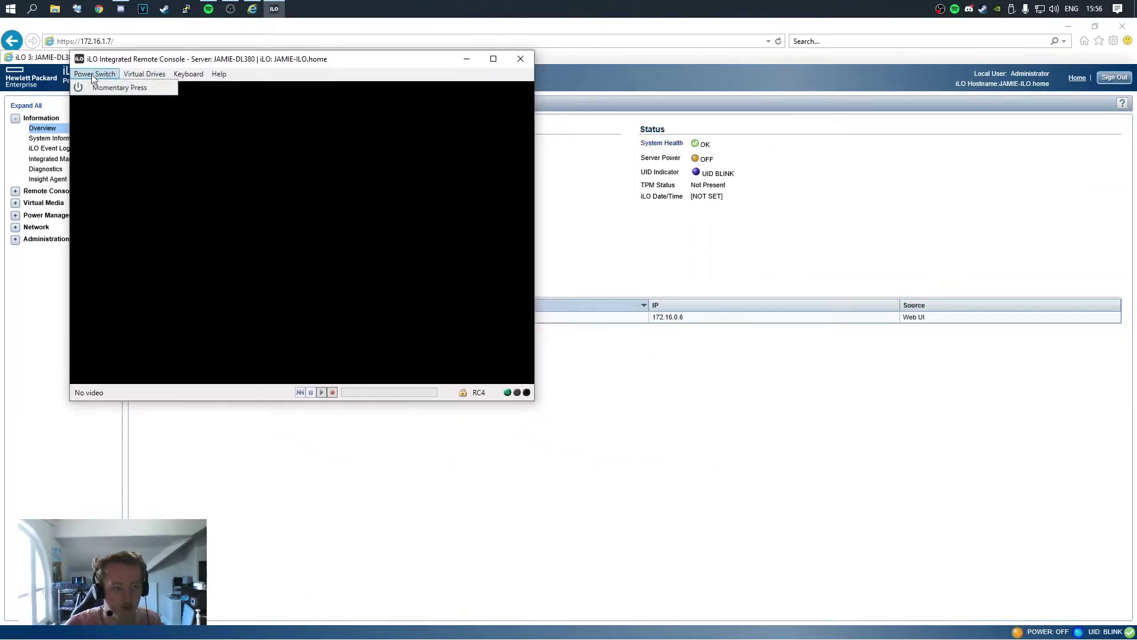
click(106, 87)
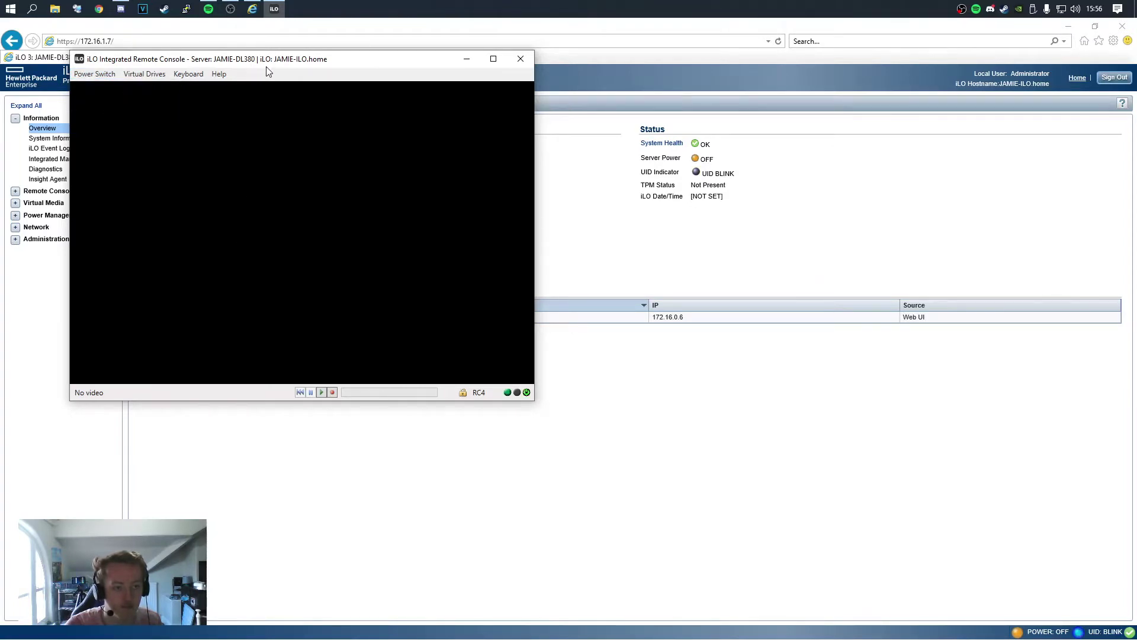
drag(267, 59, 233, 46)
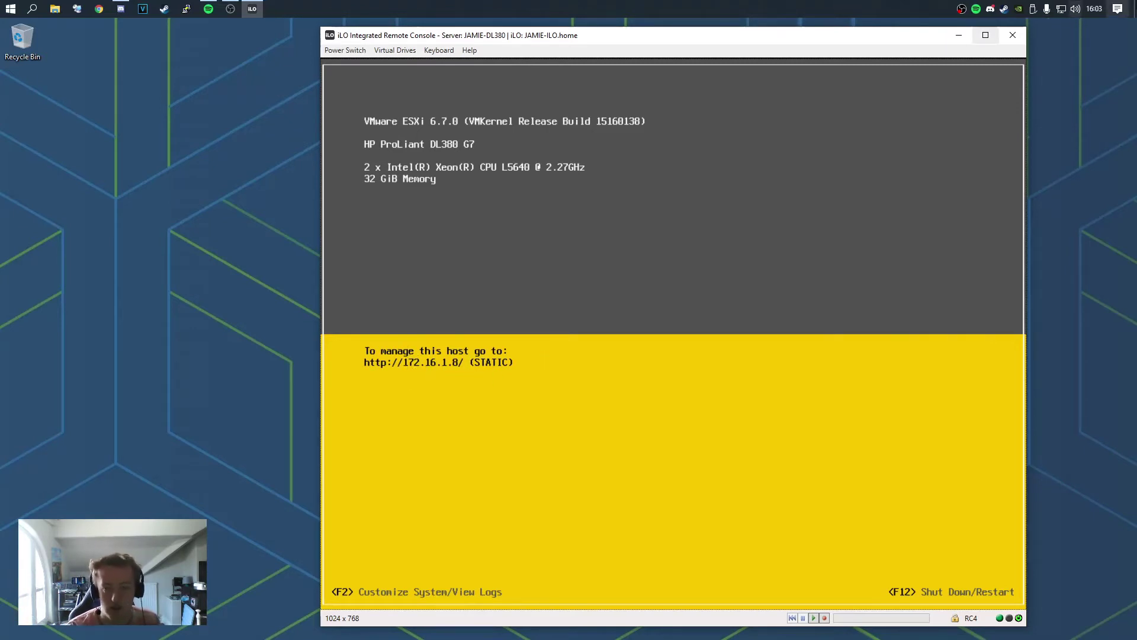
Close the remote console, log in to the ESXi host 172.16.1.8 as root and go to its virtual machines.
click(1012, 34)
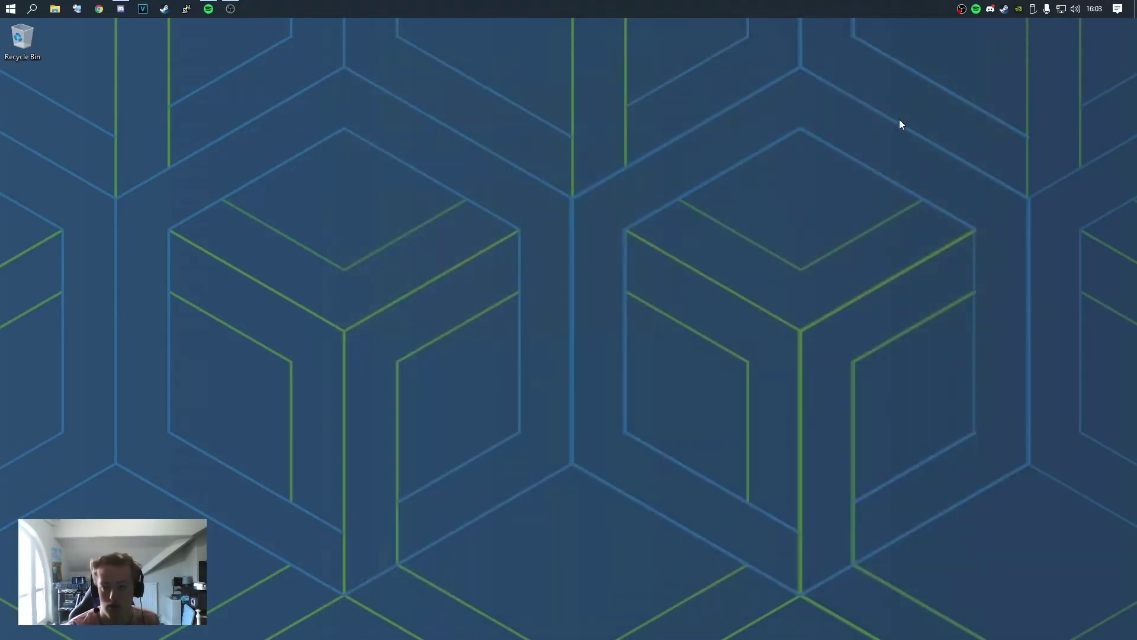
click(90, 9)
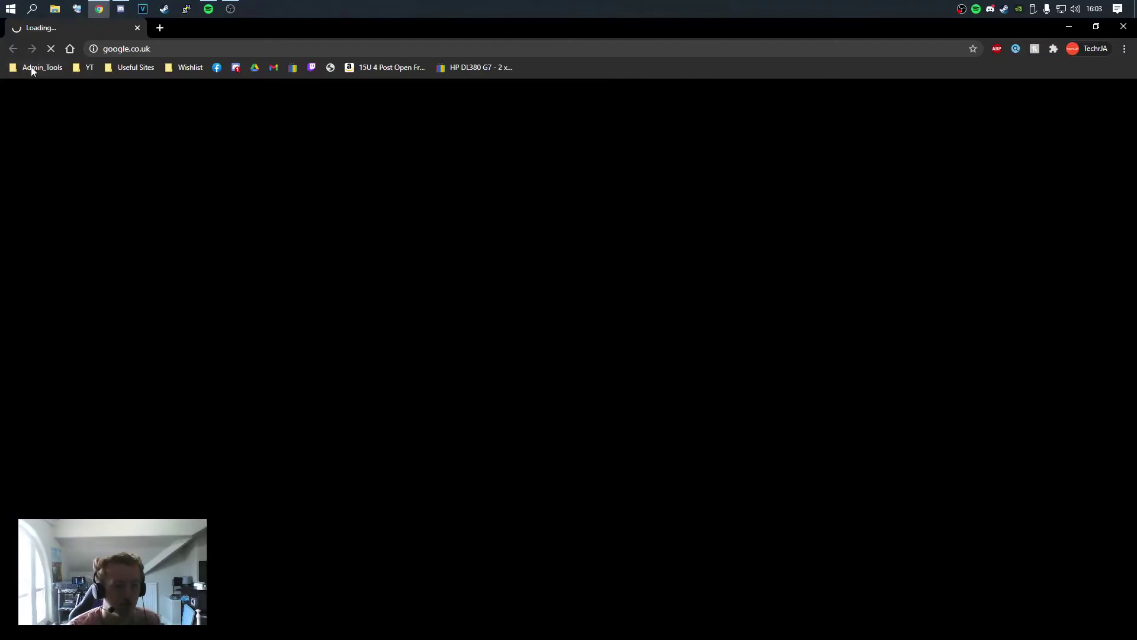
click(31, 67)
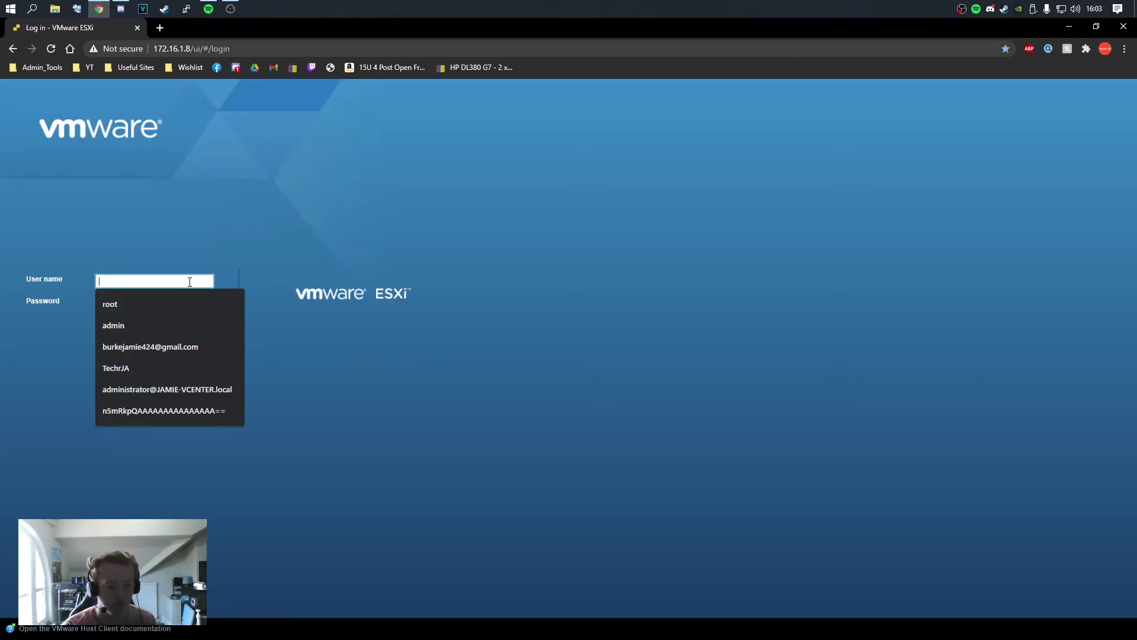
text(root)
key(Tab)
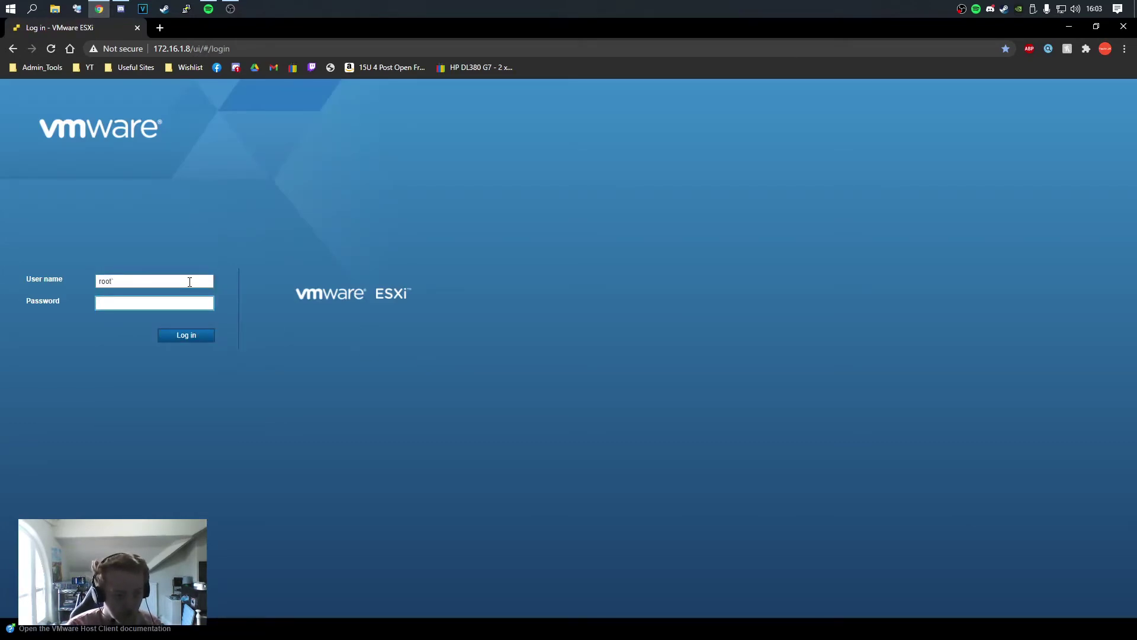
click(189, 282)
key(Tab)
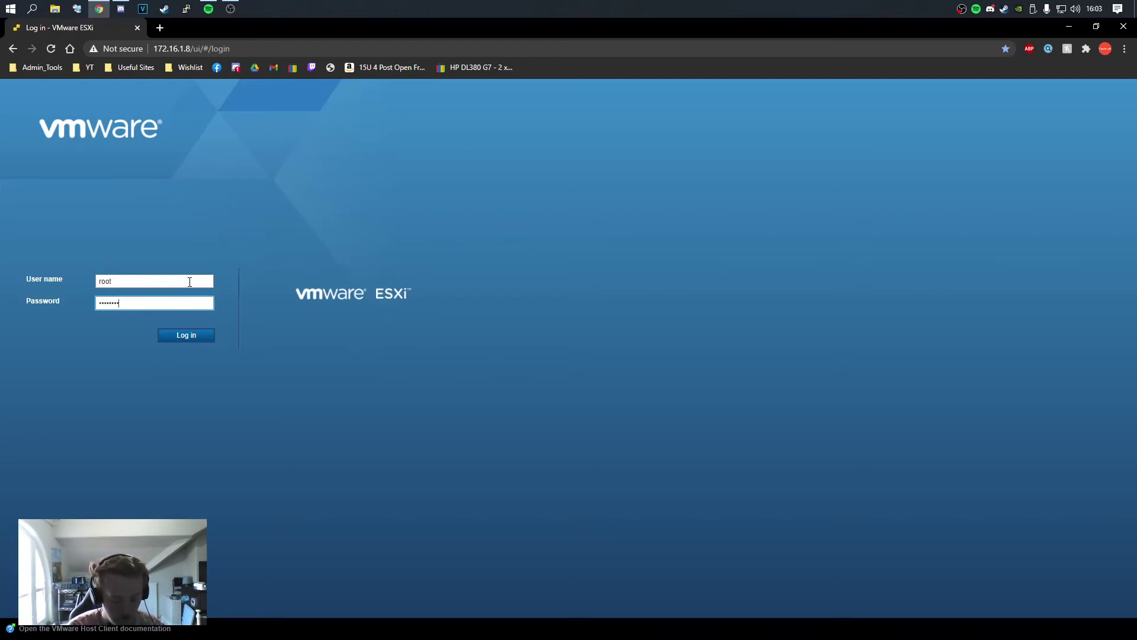
key(Return)
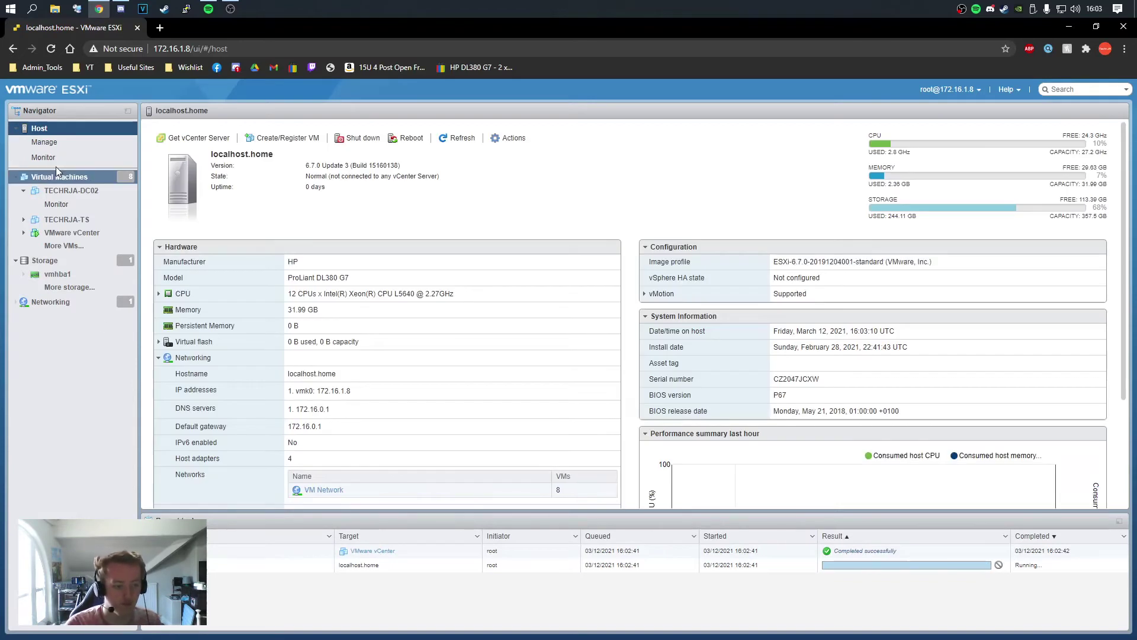
click(63, 176)
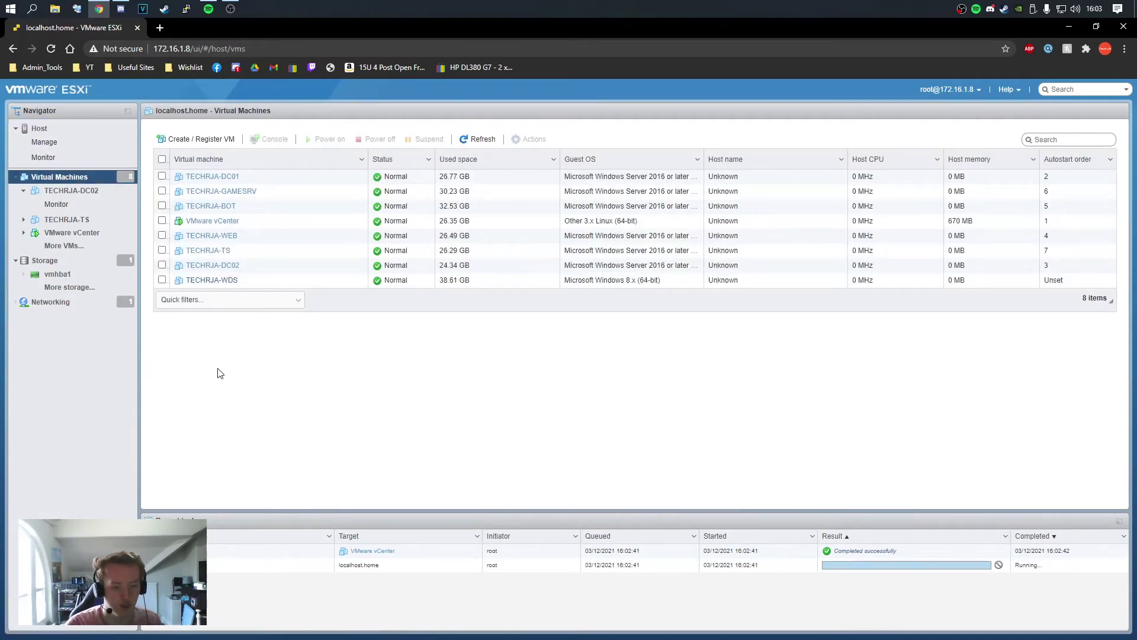
Select the VMware vCenter machine, try the vCenter bookmark in a new tab and close it when 172.16.1.10 fails.
click(299, 228)
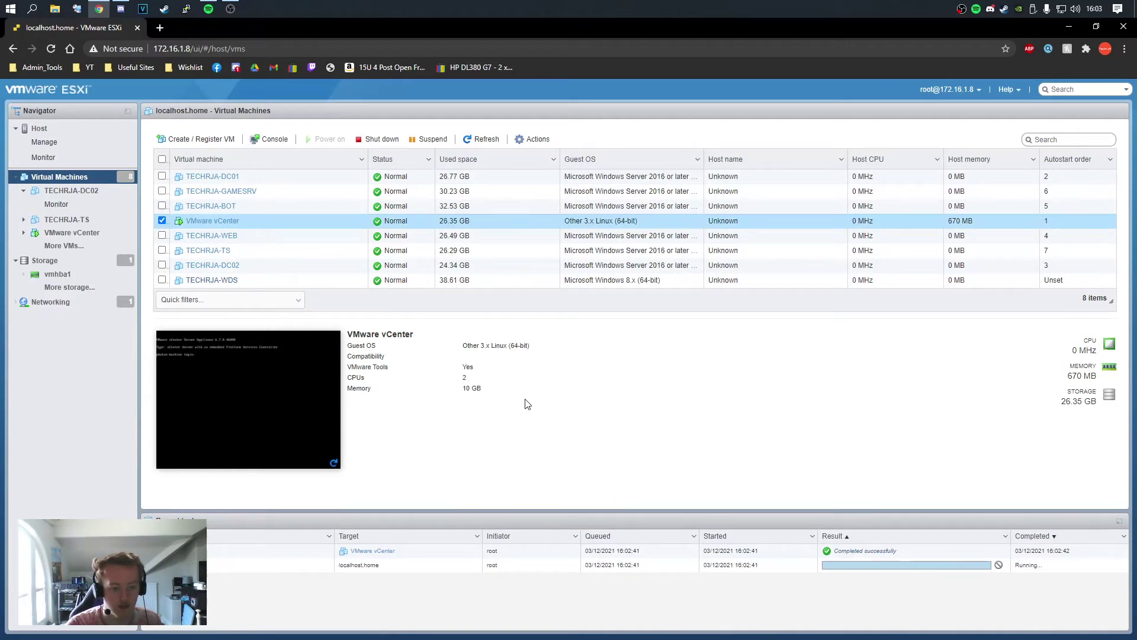
click(41, 67)
middle_click(72, 143)
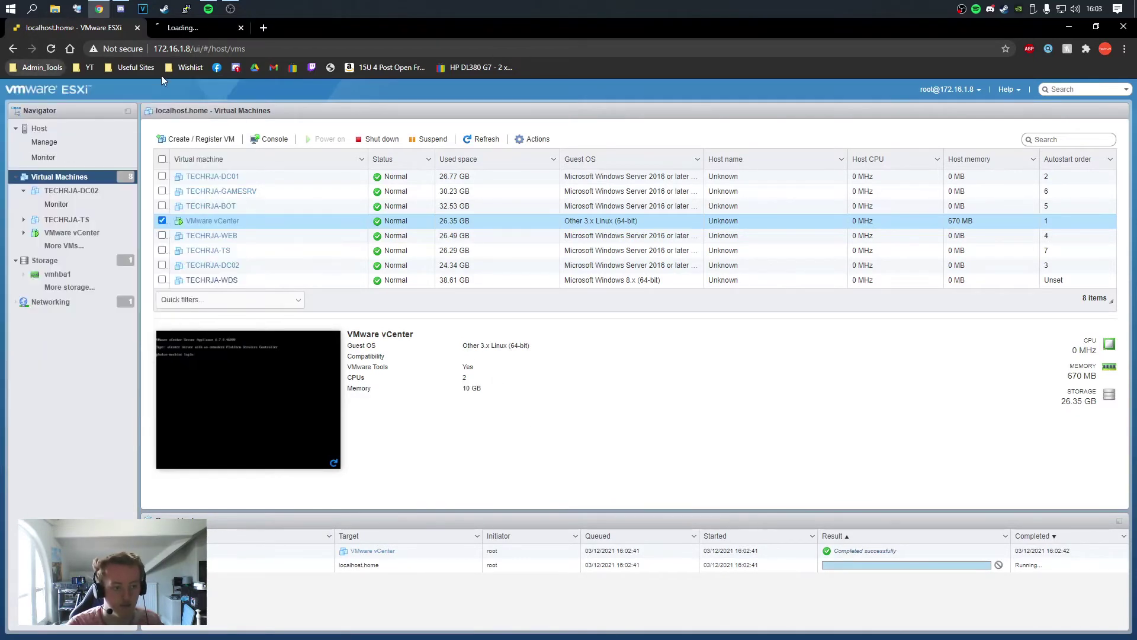
click(203, 28)
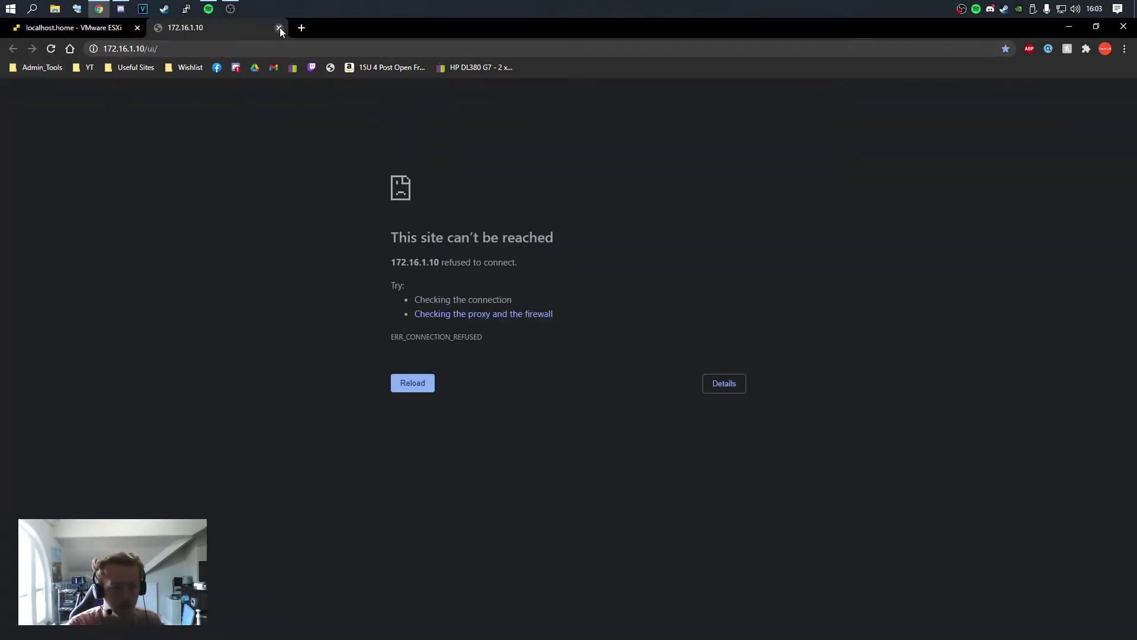
click(280, 28)
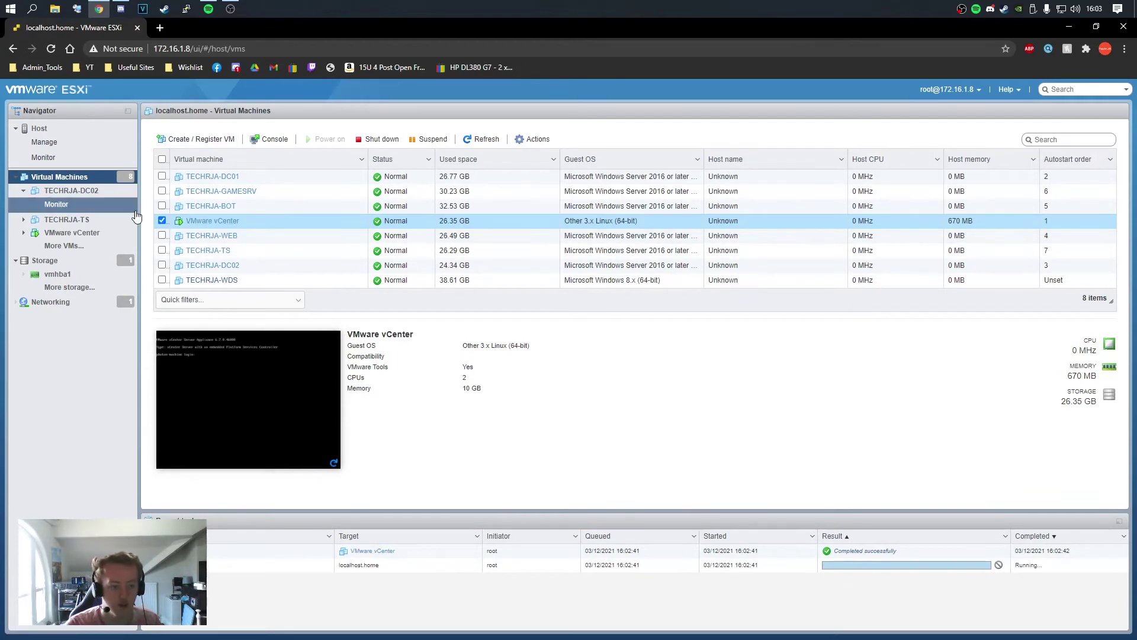
Power on TECHRJA-DC01, BOT, WEB, TS and DC02 instead of vCenter, then go to the DC01 summary.
click(162, 220)
click(162, 177)
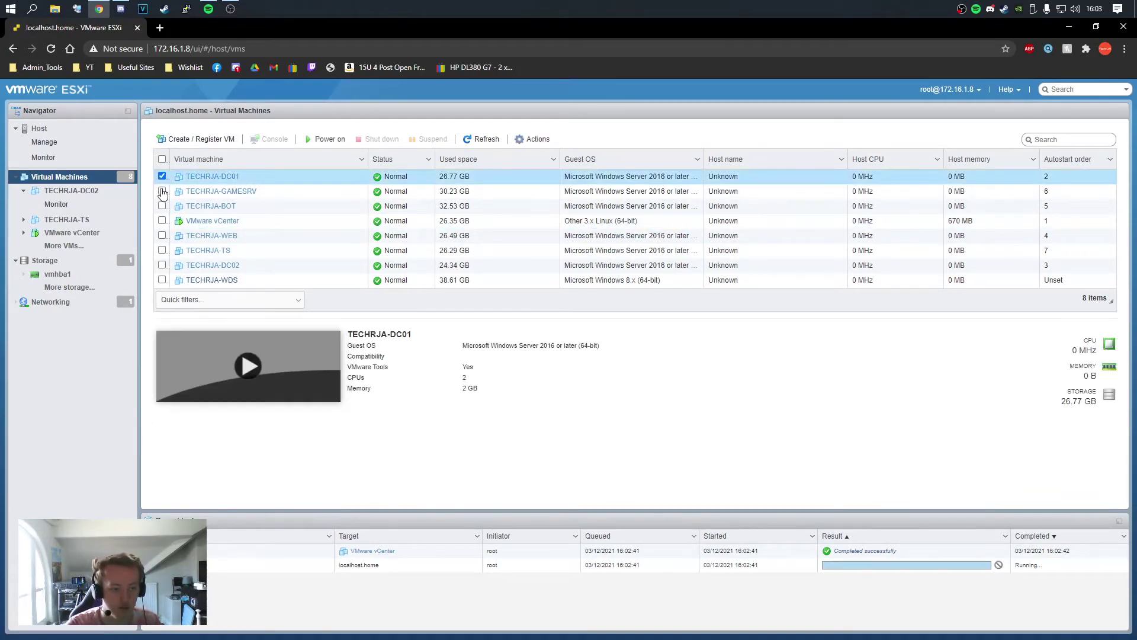
click(162, 205)
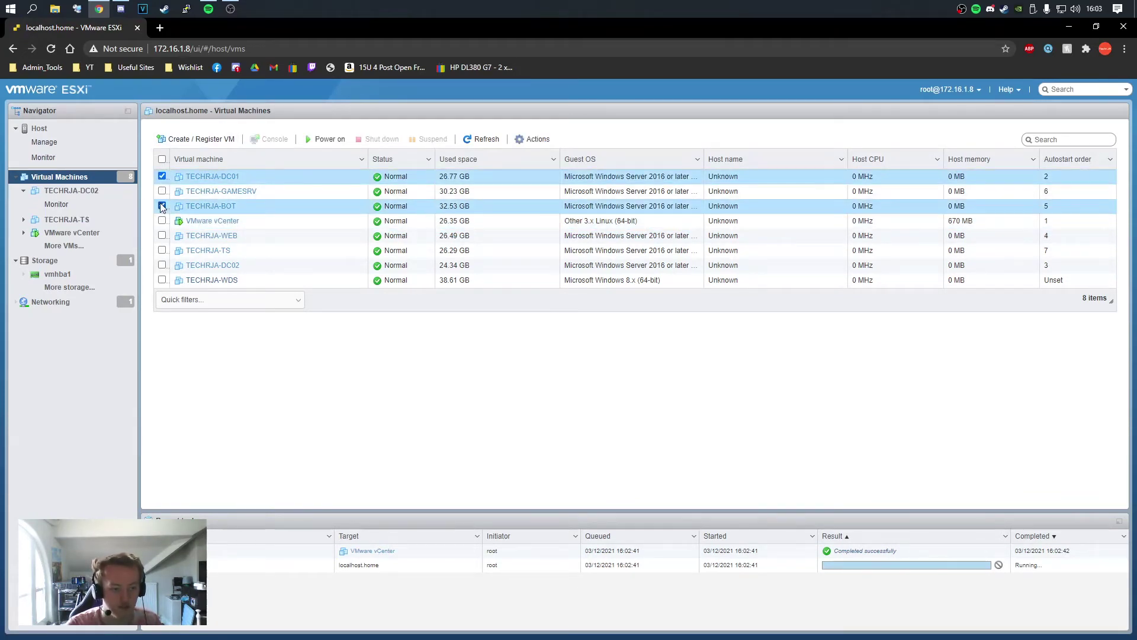
click(162, 236)
click(161, 250)
click(162, 265)
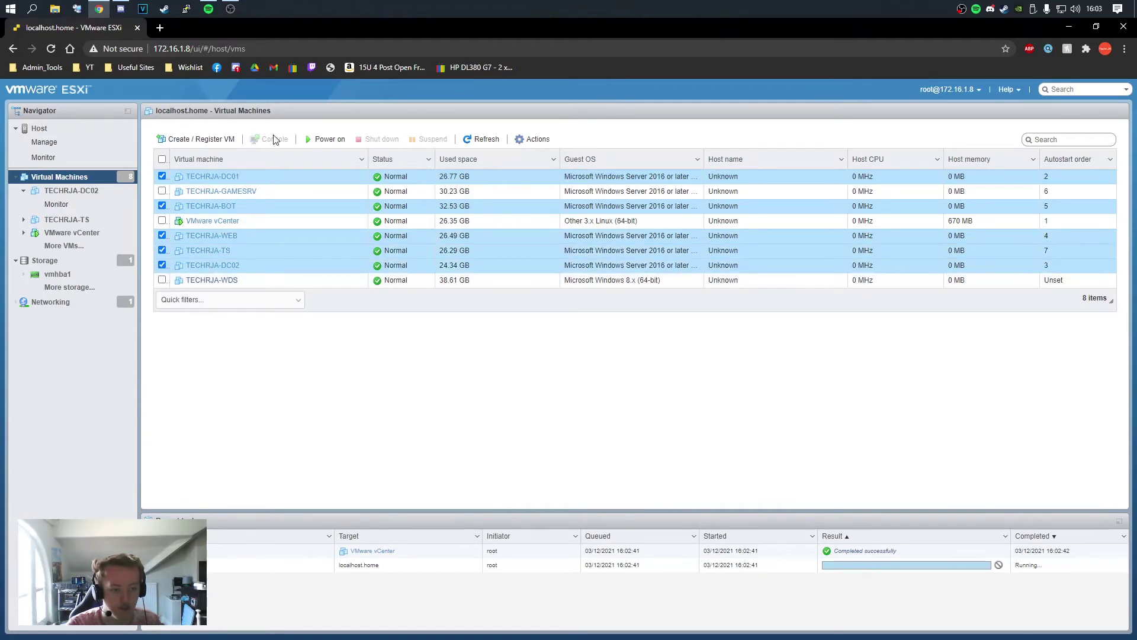
click(323, 139)
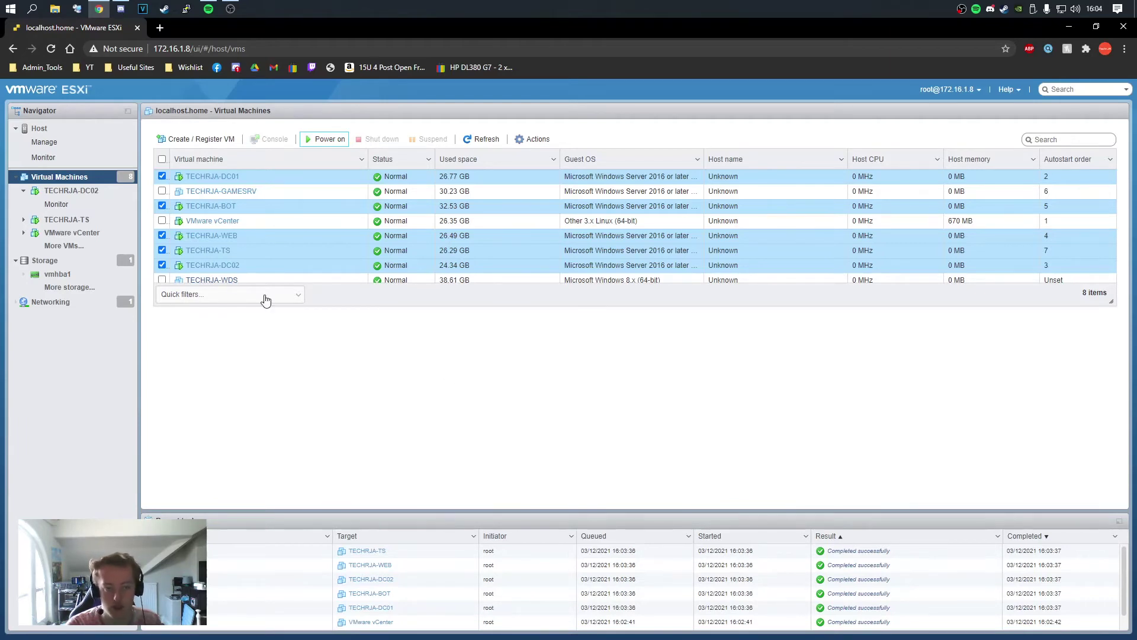
click(223, 176)
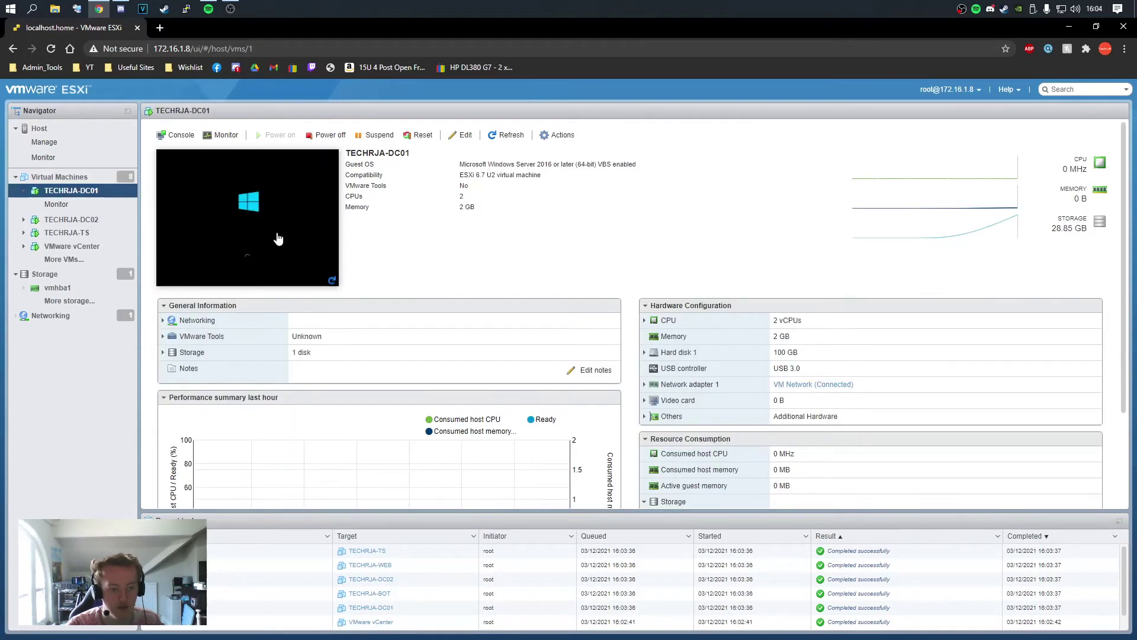
Open the TECHRJA-DC01 console to watch it boot Windows.
click(280, 241)
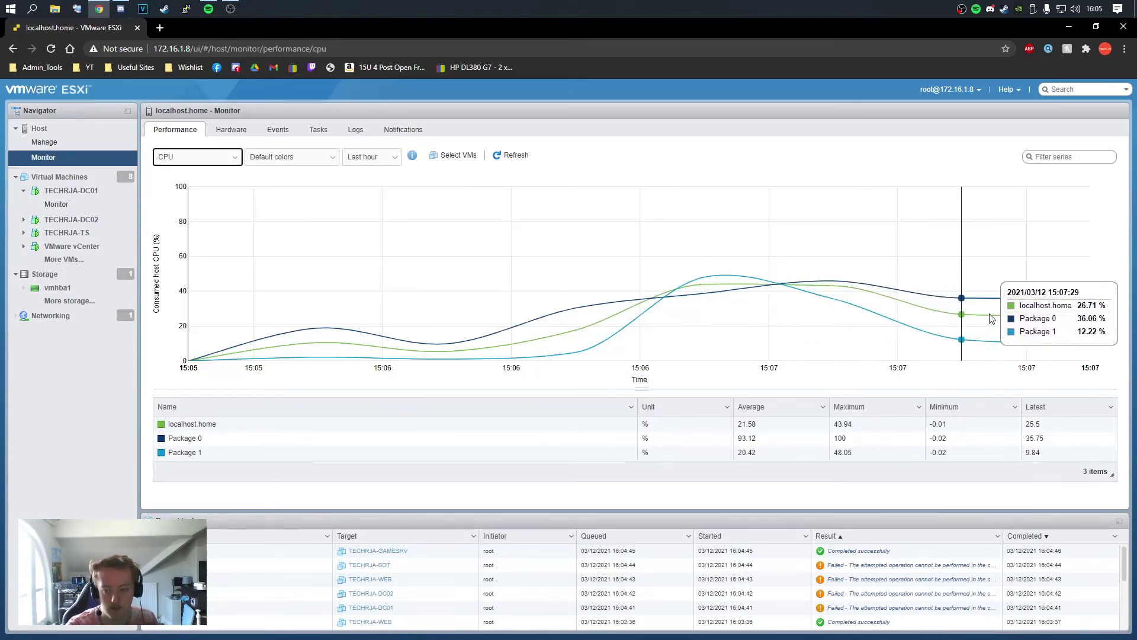
Switch the host performance chart through Memory, Network and Disk, then show the hardware sensor readings.
click(202, 162)
click(199, 186)
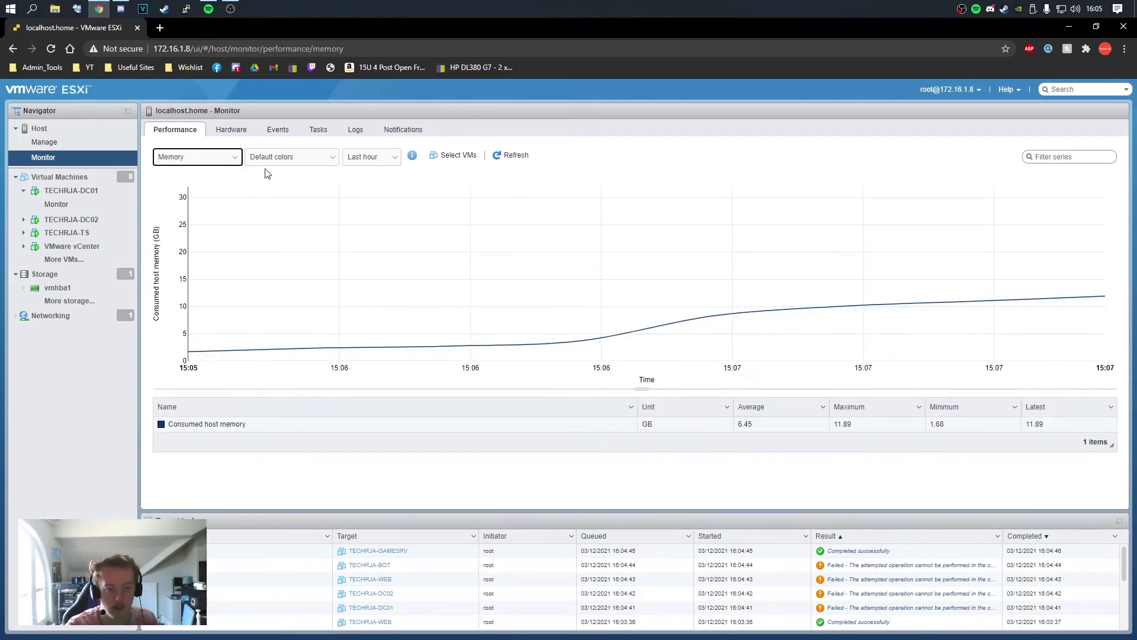
click(199, 158)
click(200, 197)
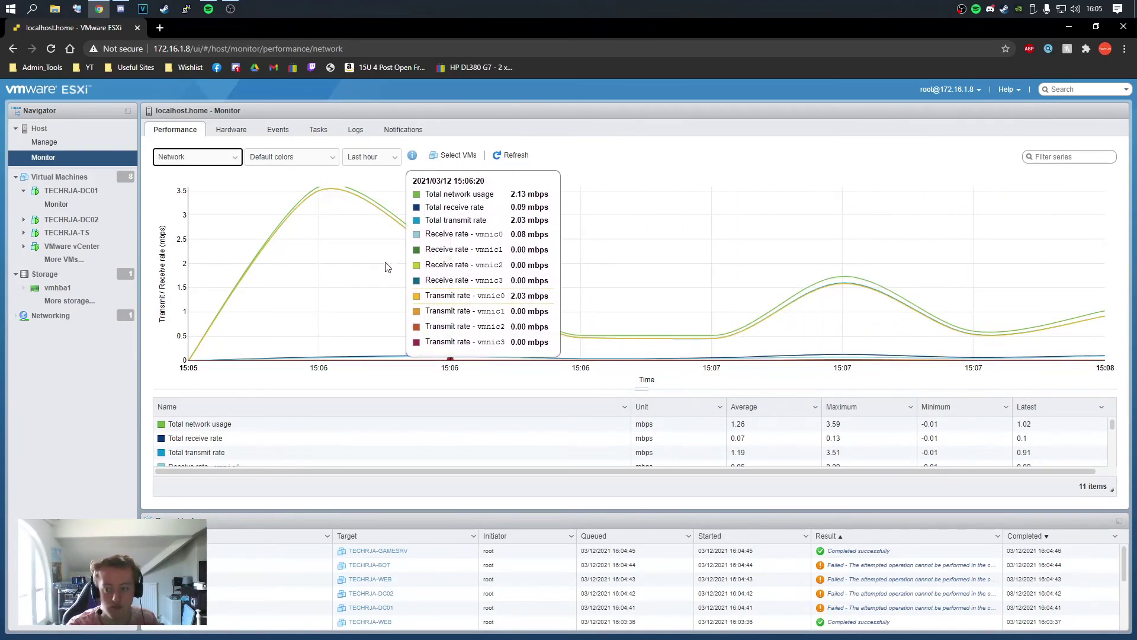
click(231, 160)
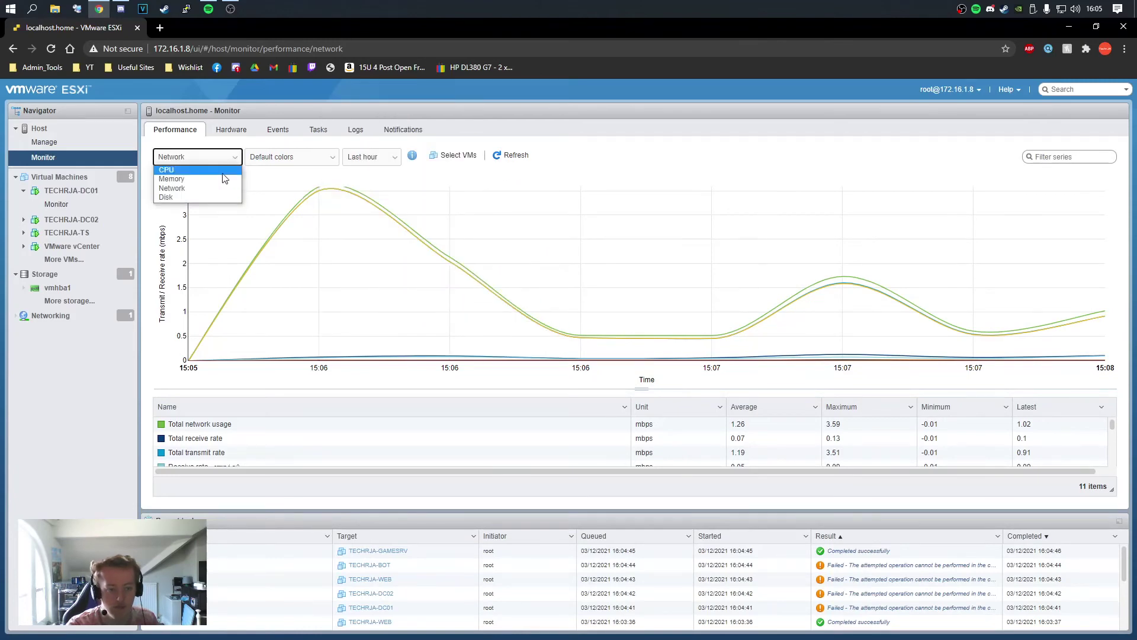
click(205, 196)
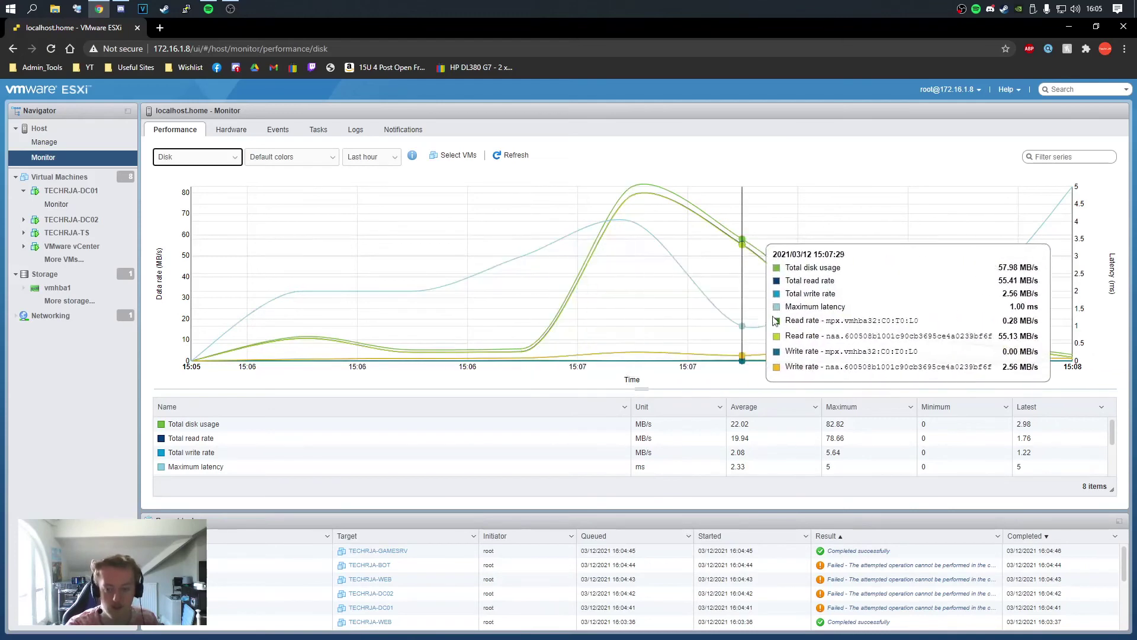
click(203, 162)
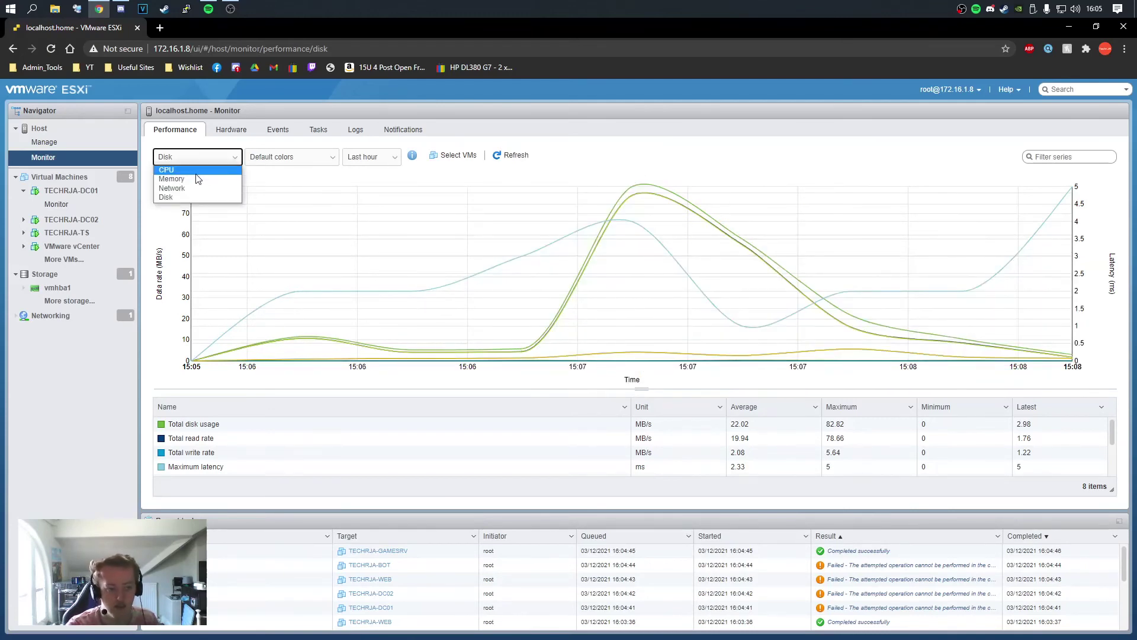
click(197, 179)
click(232, 130)
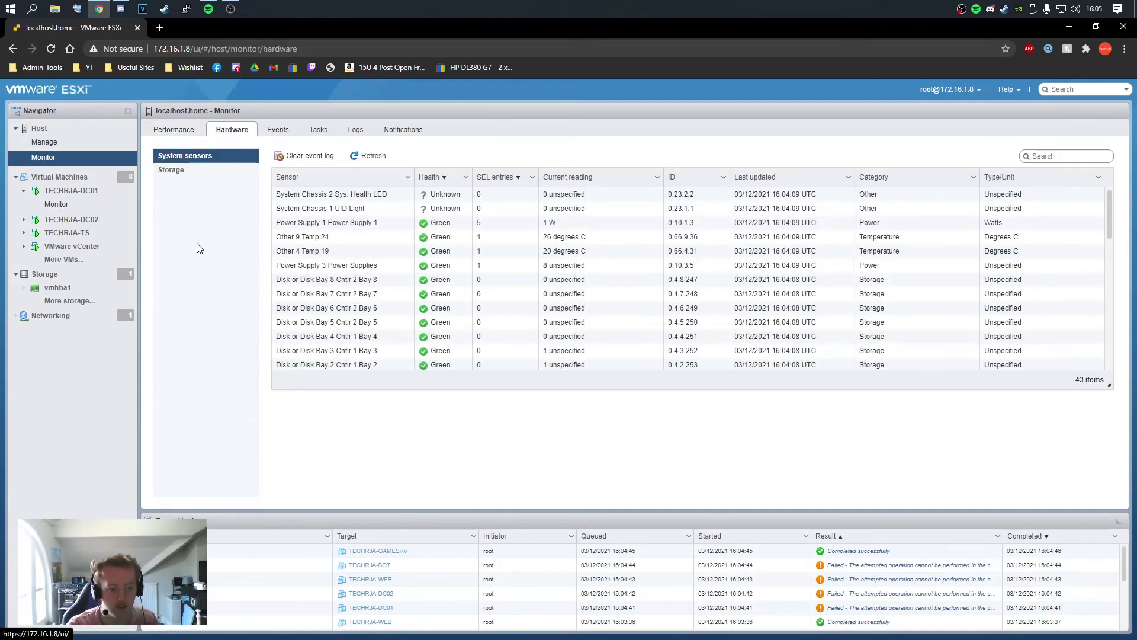